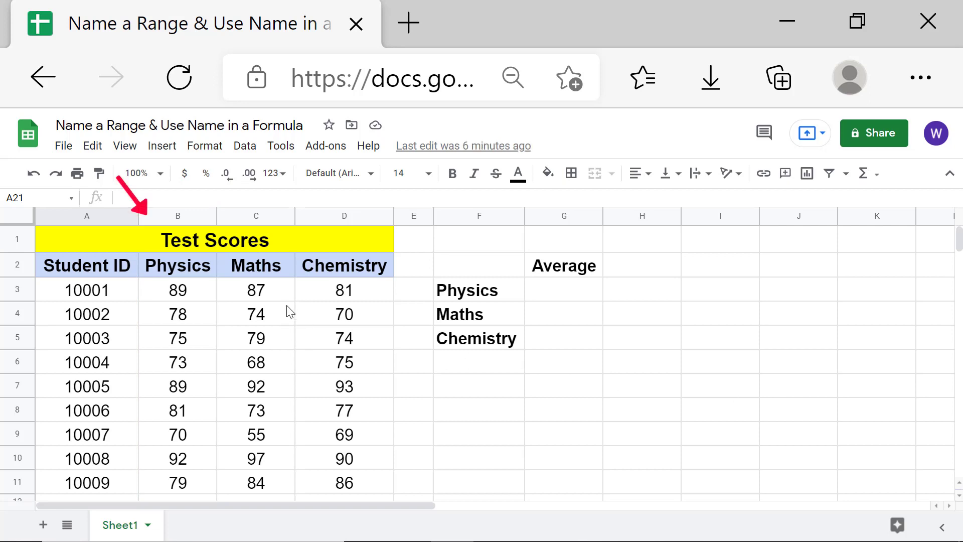
Select columns B, C and D in turn and name them physics, maths and chemistry in the Name box.
left_click(153, 215)
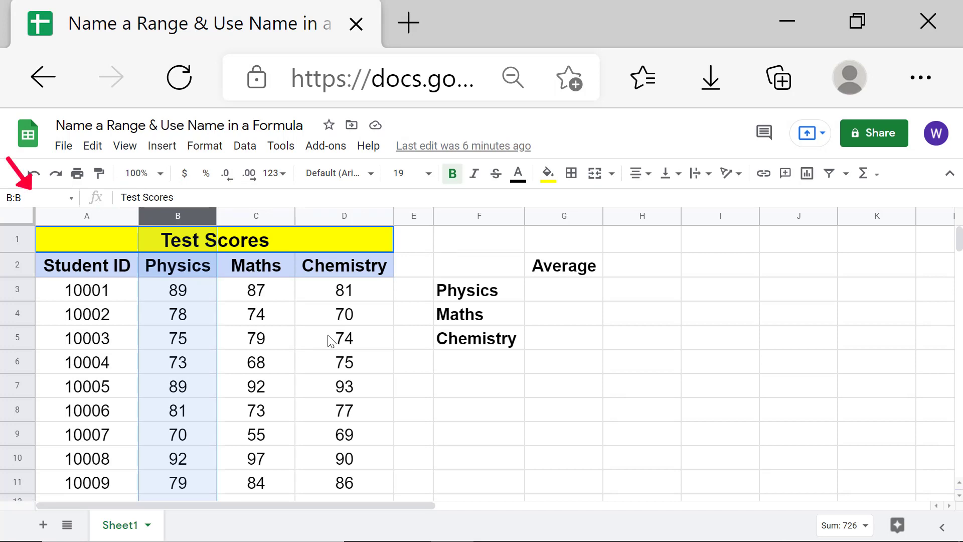
left_click(47, 198)
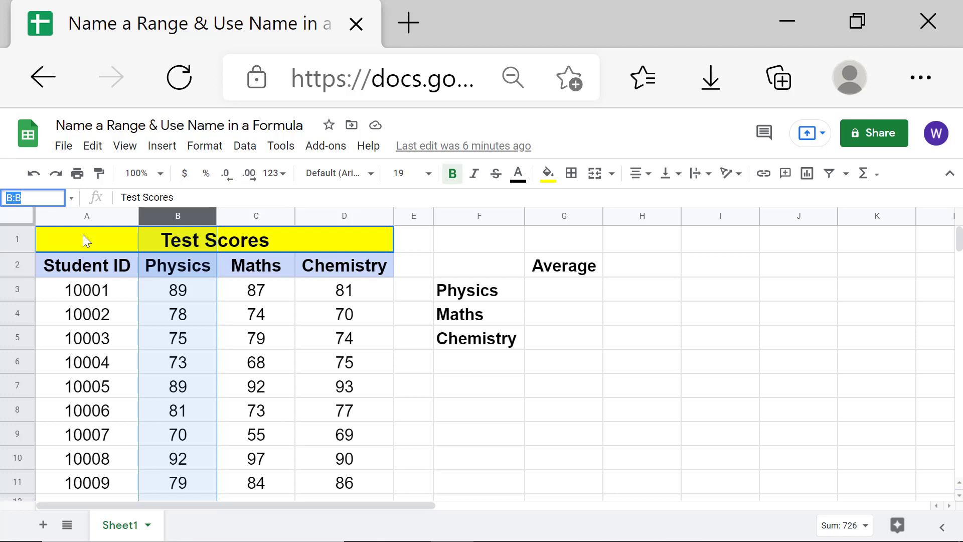
type("physics")
key("Return")
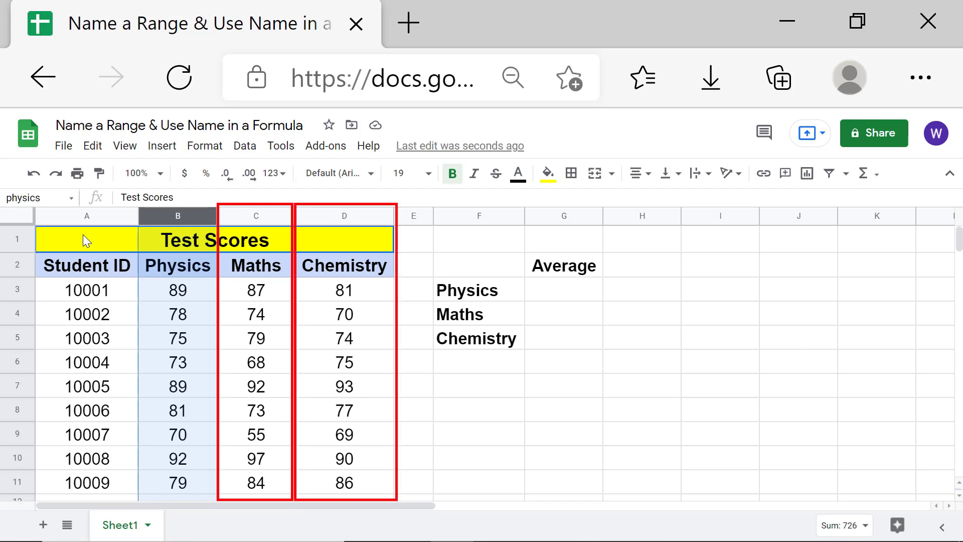
left_click(228, 214)
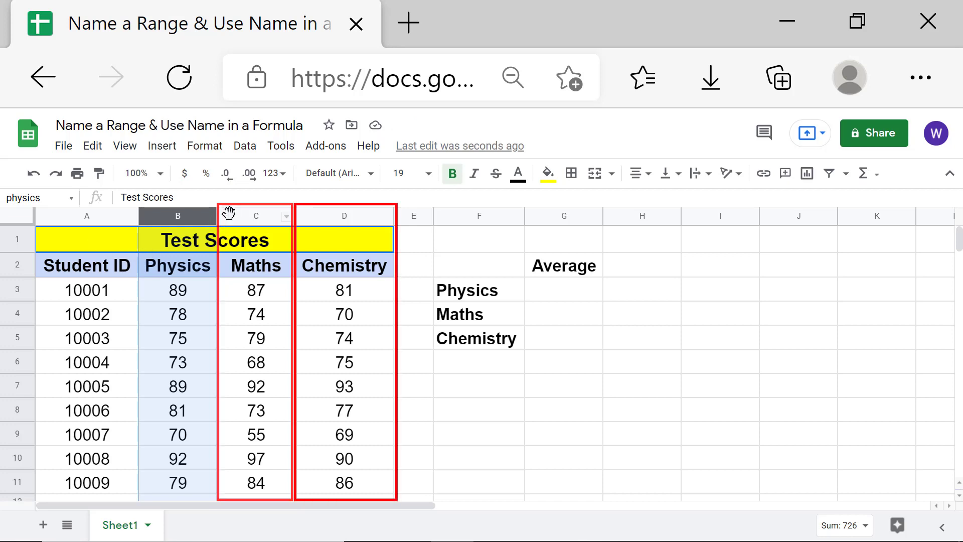
left_click(41, 199)
type("maths")
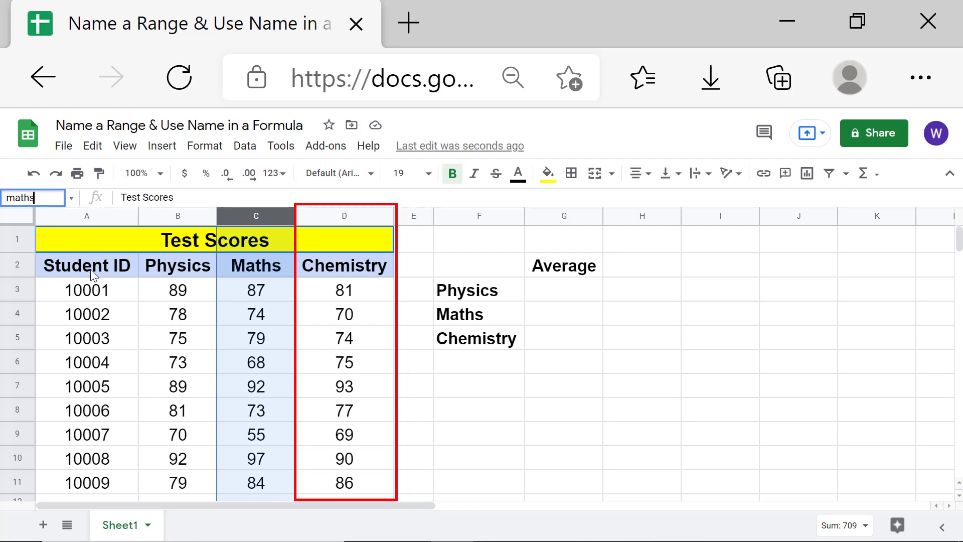
key("Return")
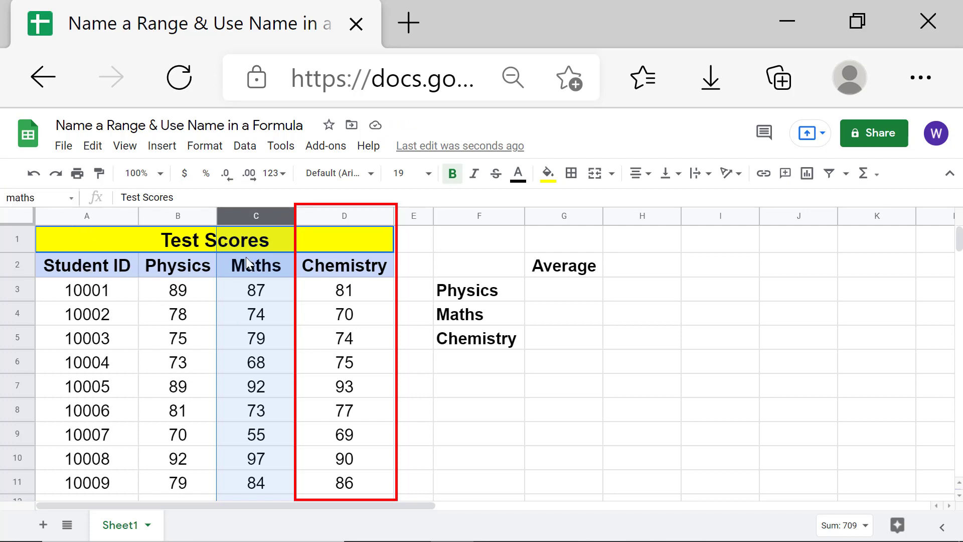
left_click(308, 218)
left_click(50, 198)
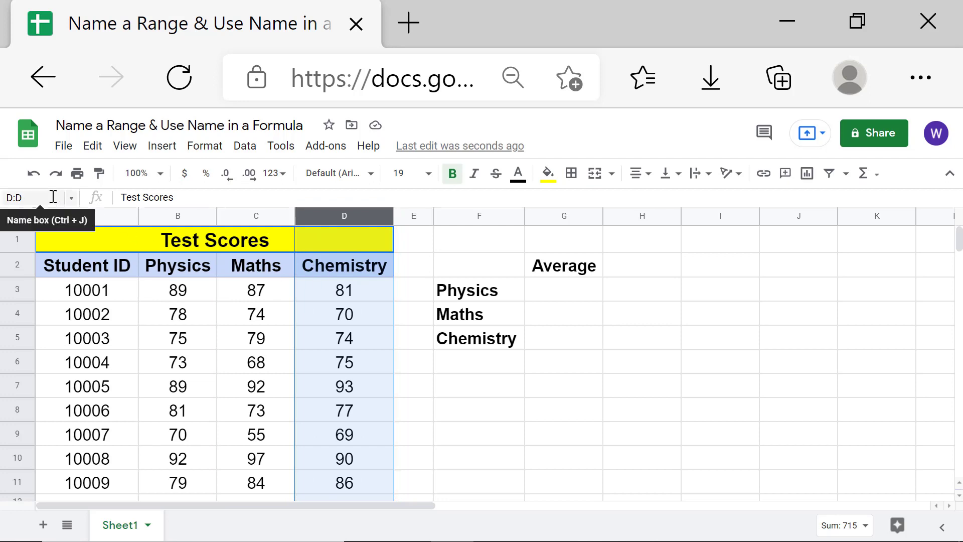
type("che")
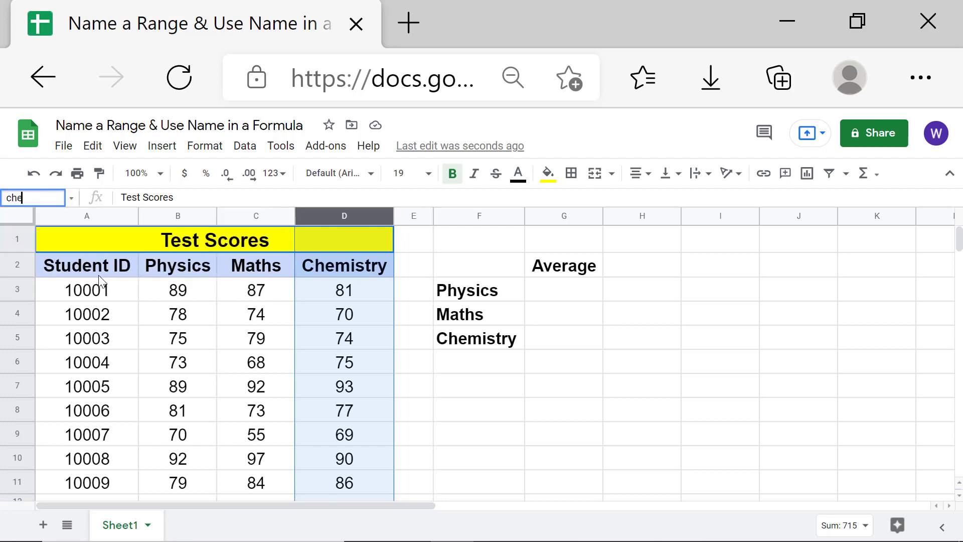
type("mistry")
key("Return")
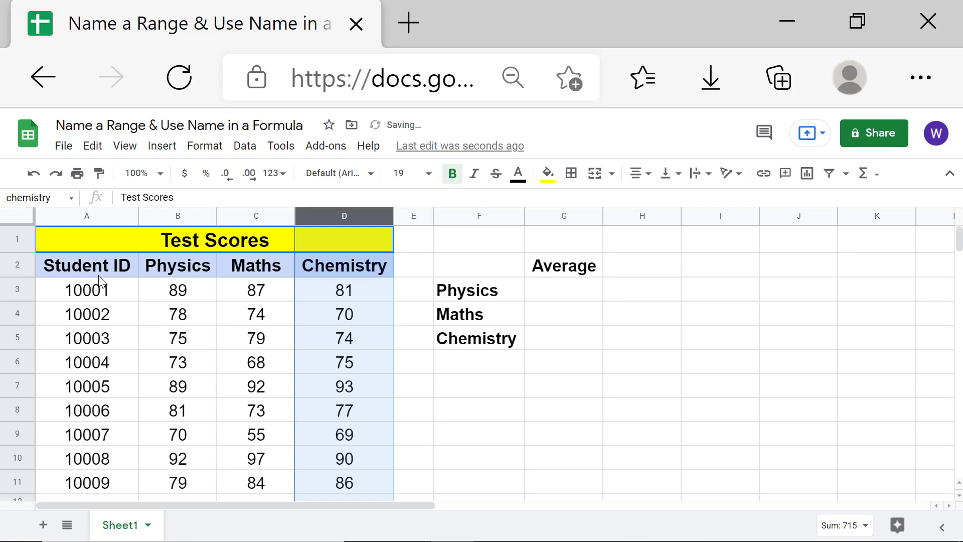
left_click(405, 391)
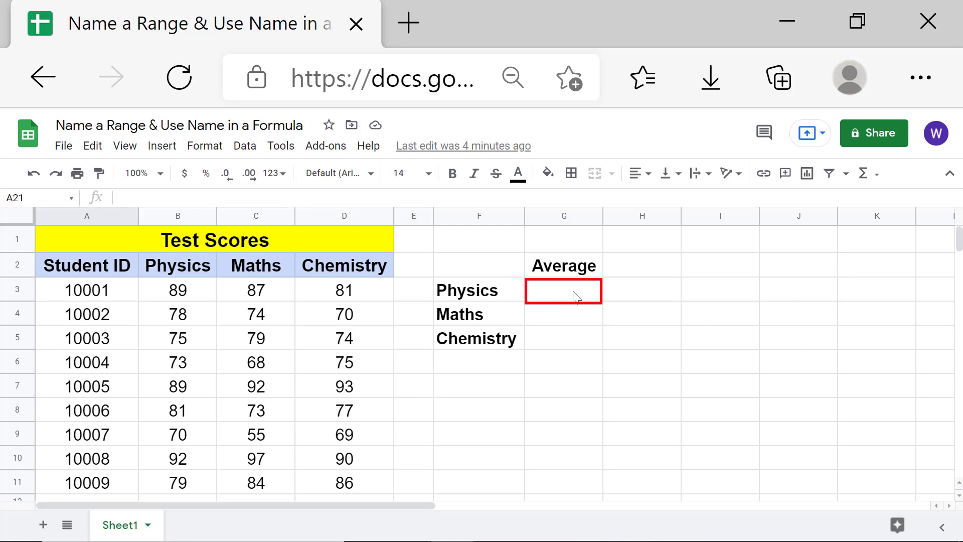
Enter =AVERAGE(physics) in G3 using the autocomplete suggestions, giving 80.67.
left_click(577, 293)
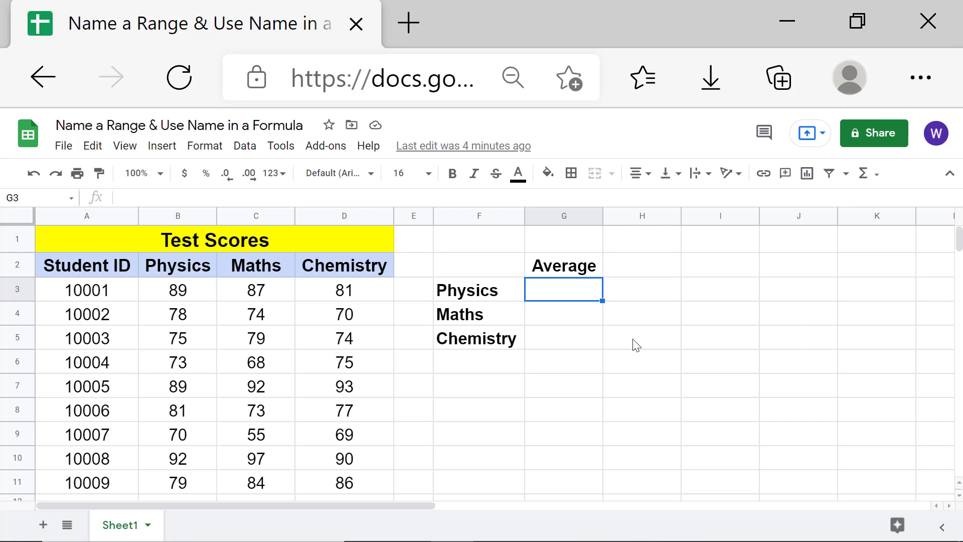
type("=ave")
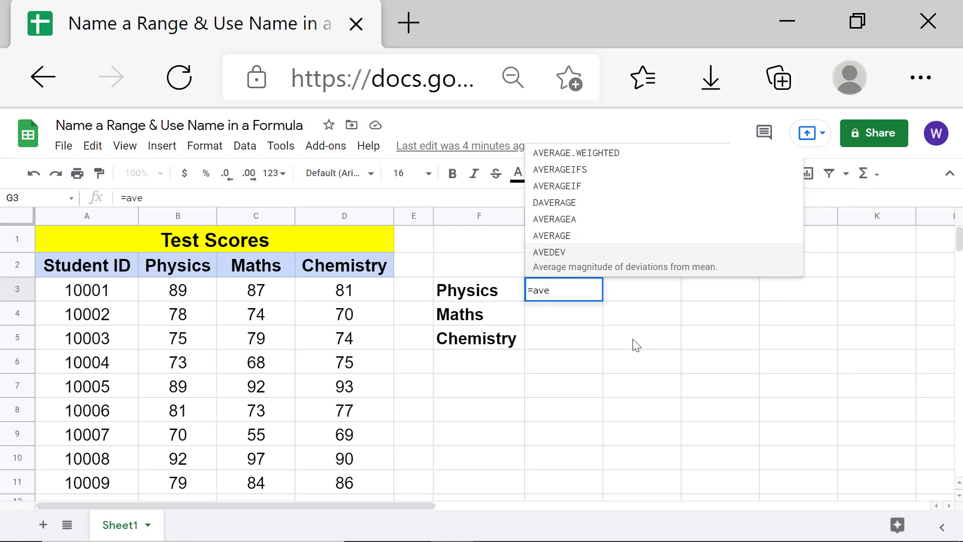
left_click(595, 244)
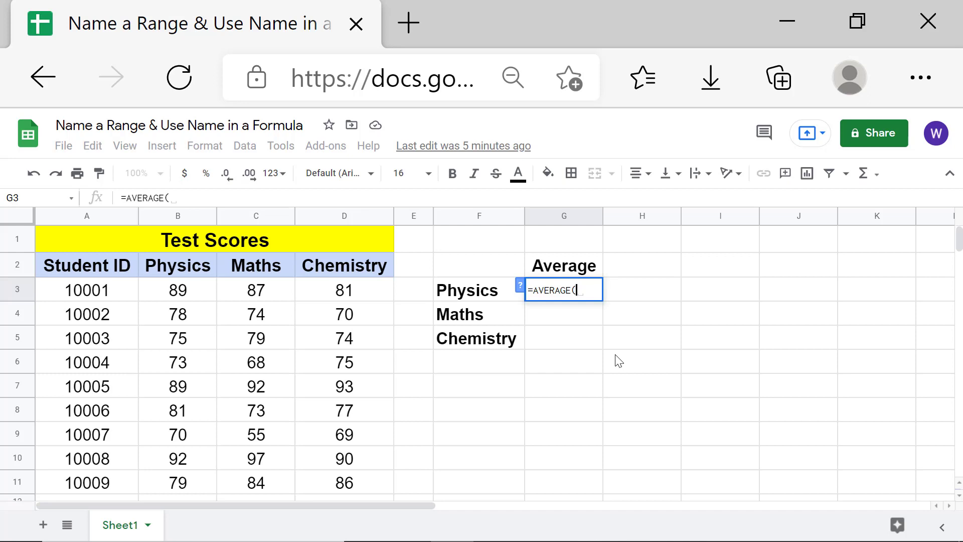
type("ph")
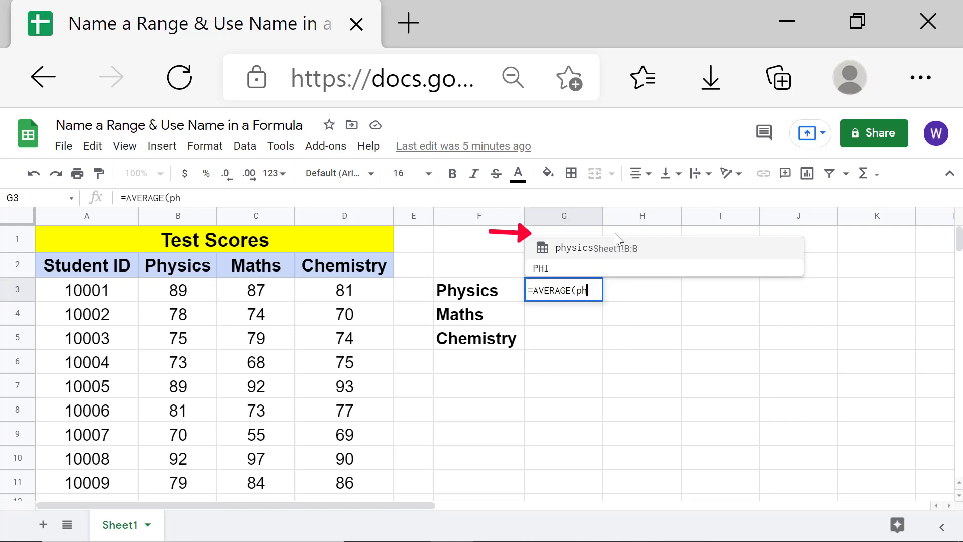
left_click(615, 250)
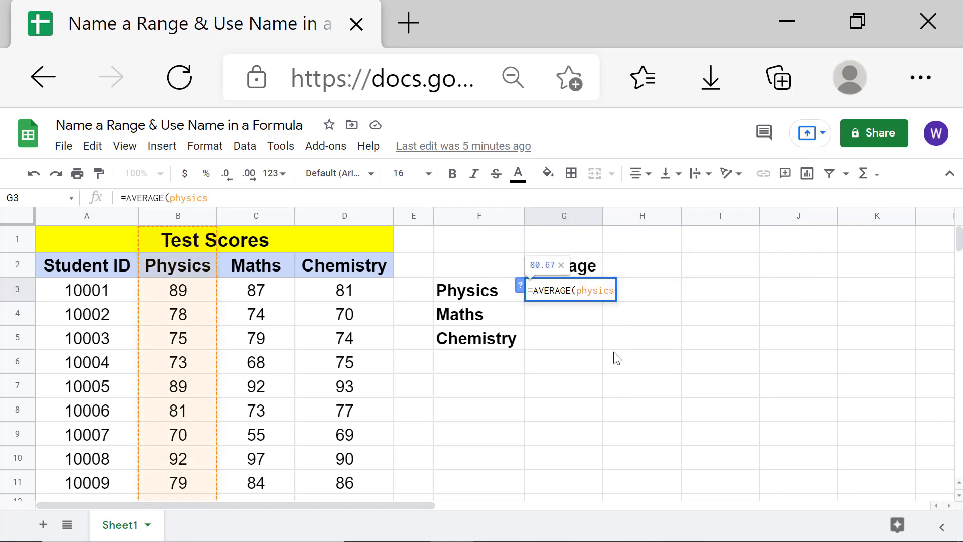
key("Return")
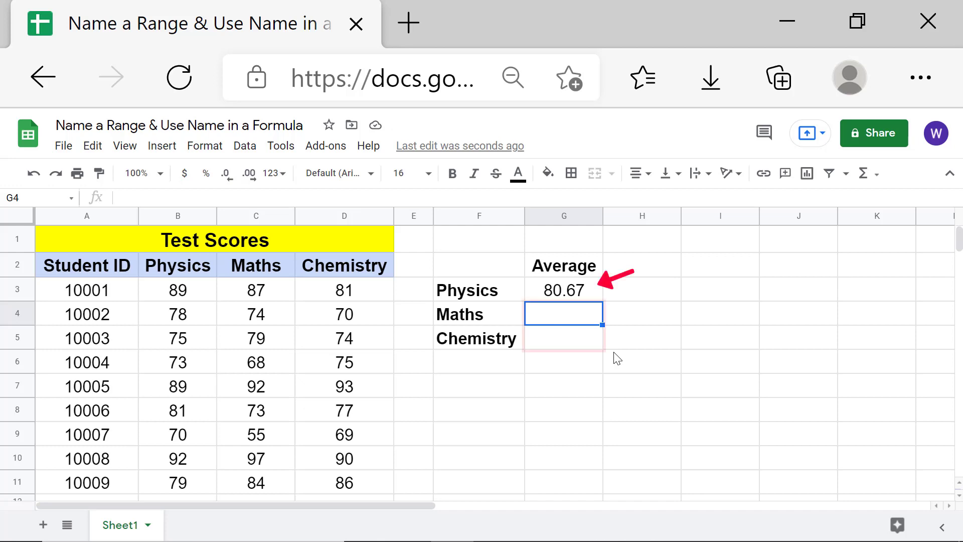
key("Up")
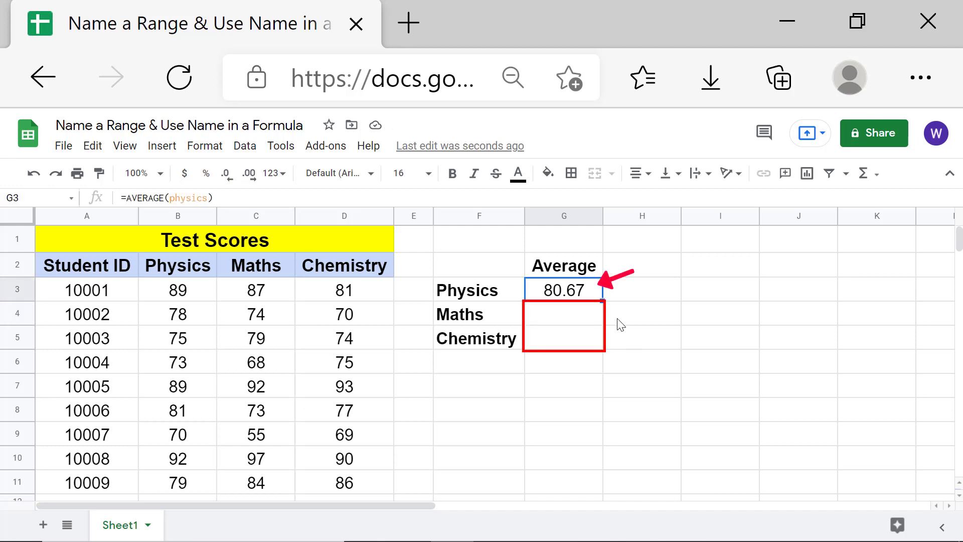
Fill the physics average down into G4:G5, then change G4 to =AVERAGE(maths) for 78.78.
left_click_drag(602, 300, 617, 365)
left_click(620, 374)
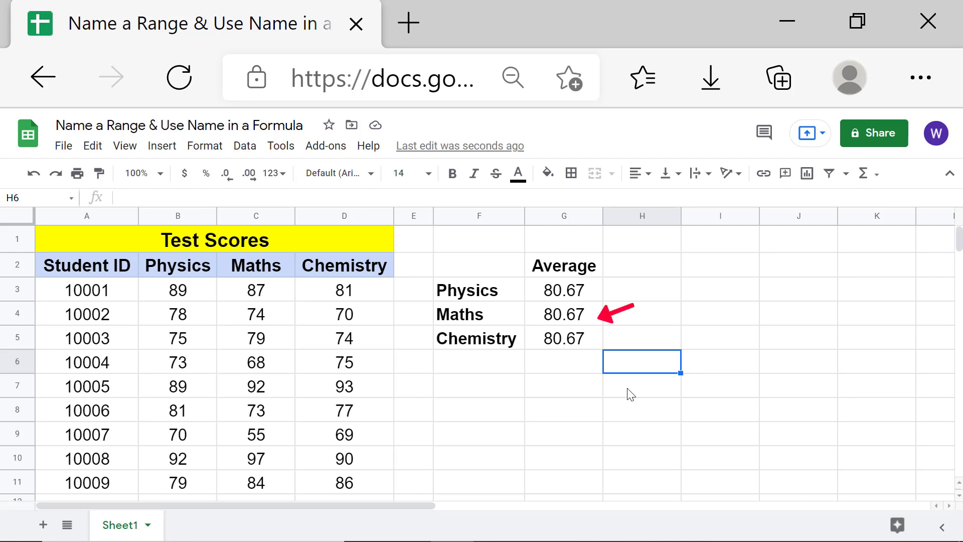
double_click(576, 314)
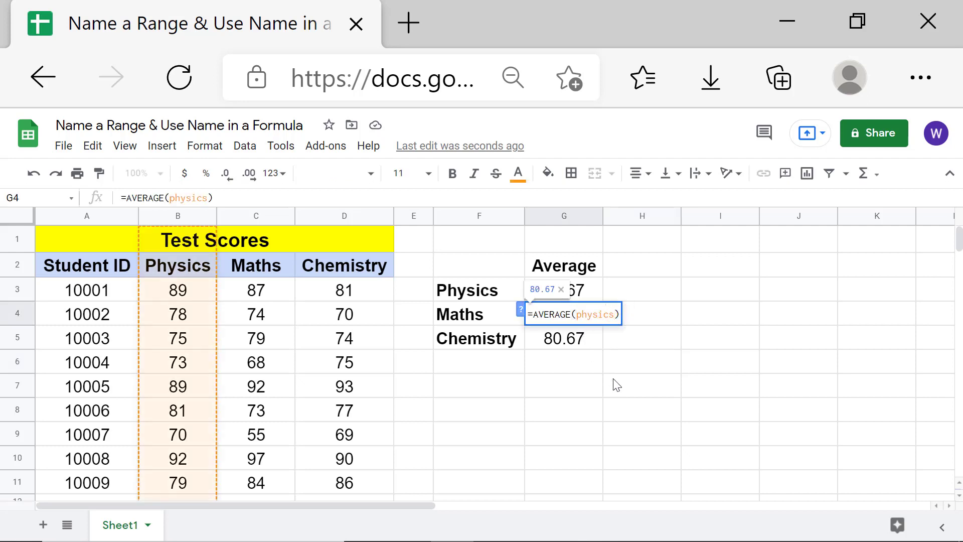
key("ctrl+shift+Right")
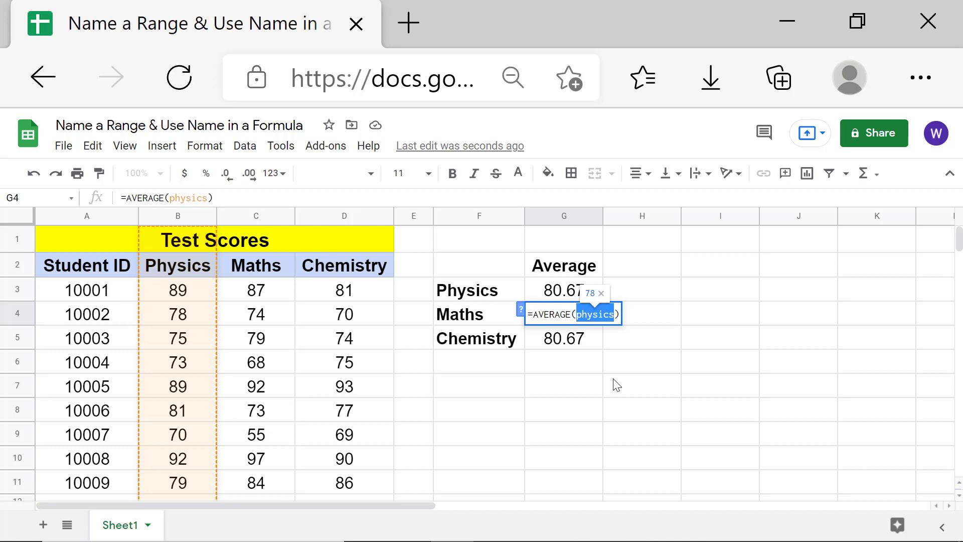
key("BackSpace")
type("ma")
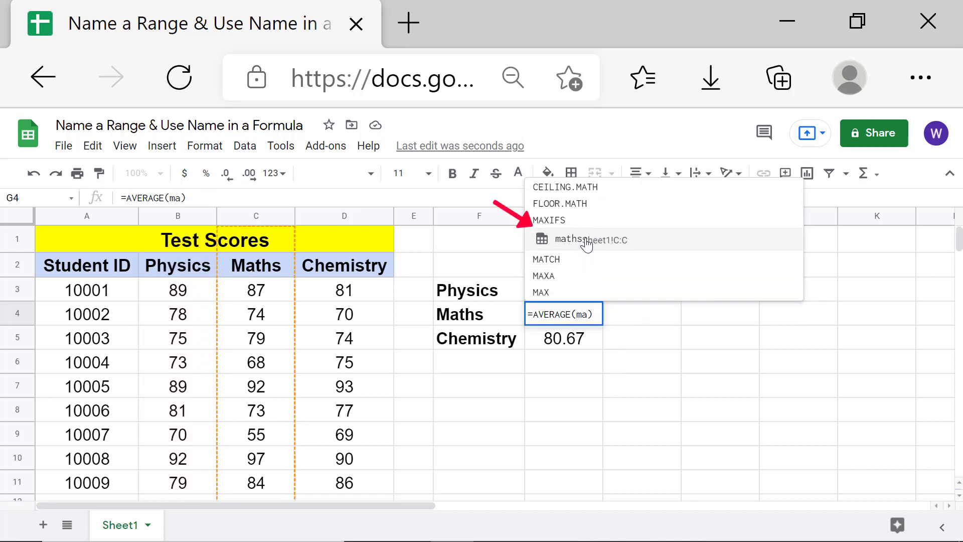
left_click(586, 243)
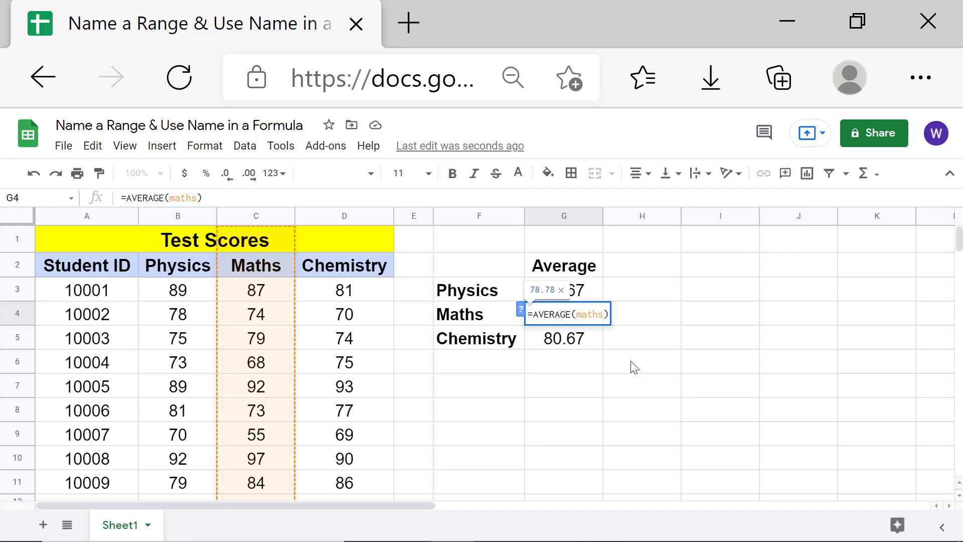
key("Return")
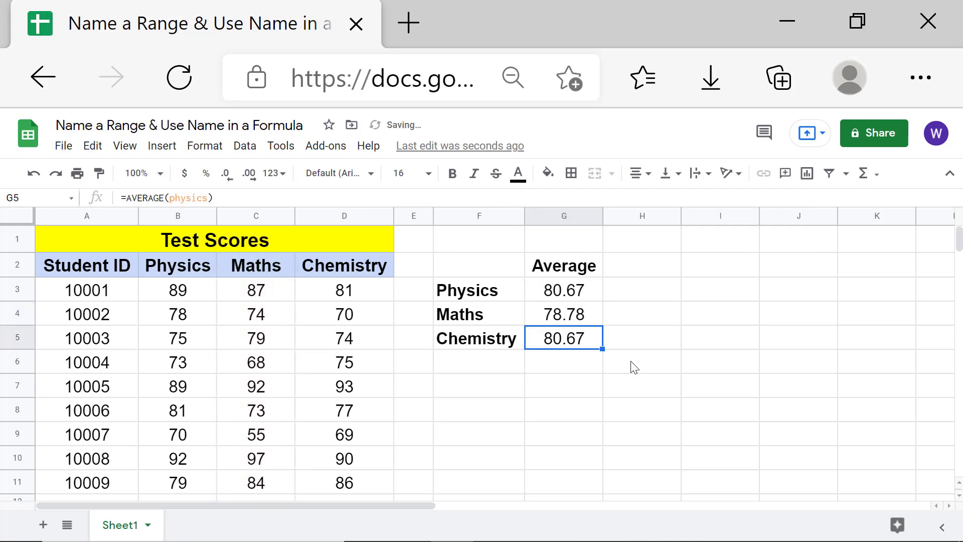
Replace physics with chemistry in G5's formula so it reads =AVERAGE(chemistry), showing 79.44.
double_click(551, 341)
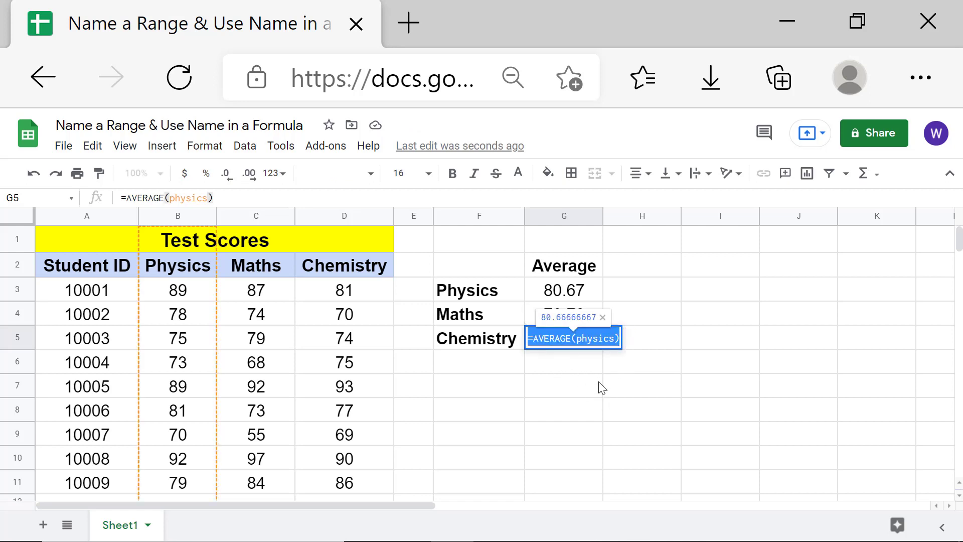
key("Right")
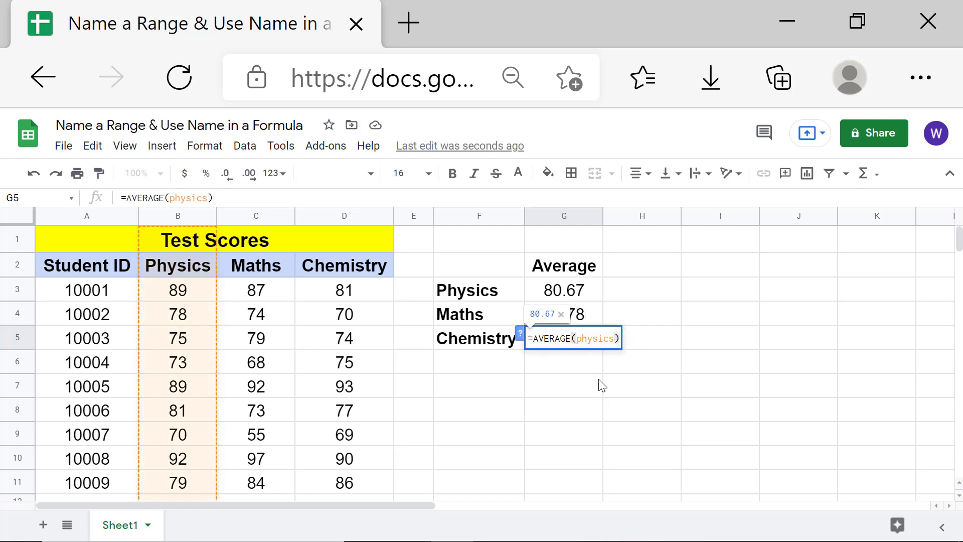
key("ctrl+shift+Right")
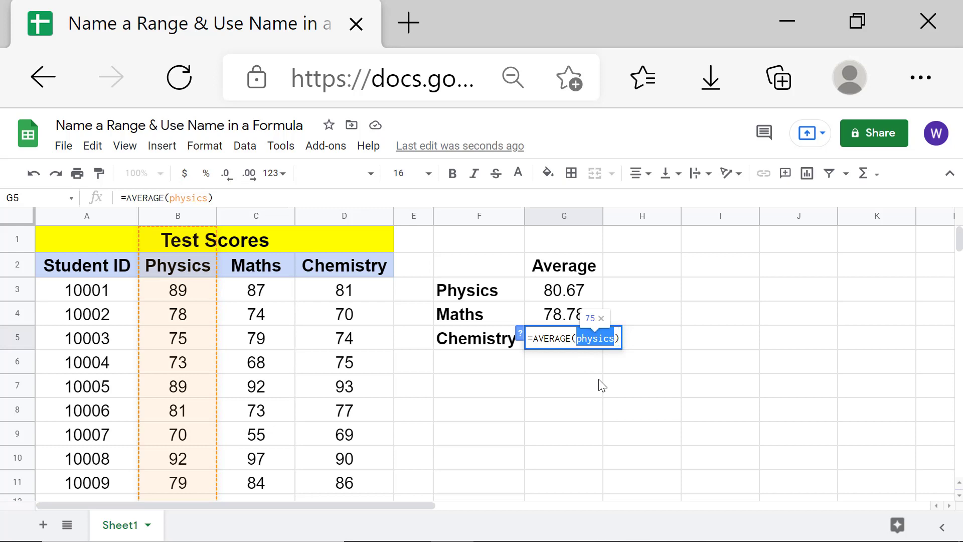
type("chemistr")
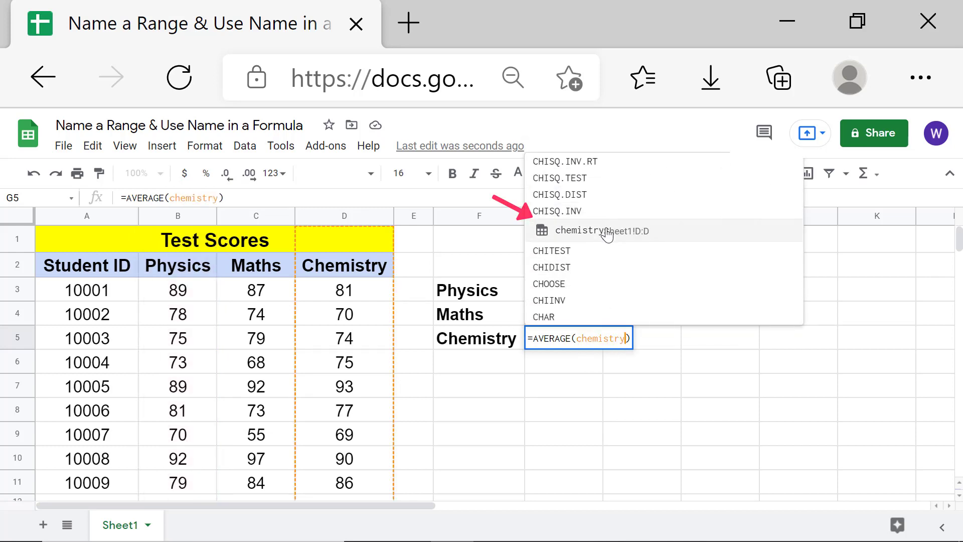
left_click(607, 234)
key("Return")
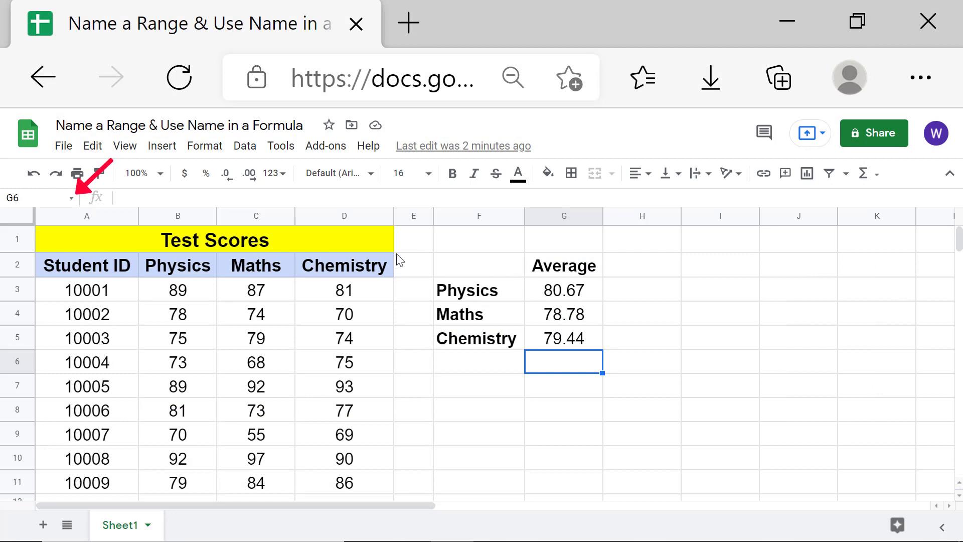
Open Manage named ranges and re-save the chemistry range after retyping its final letter.
left_click(72, 198)
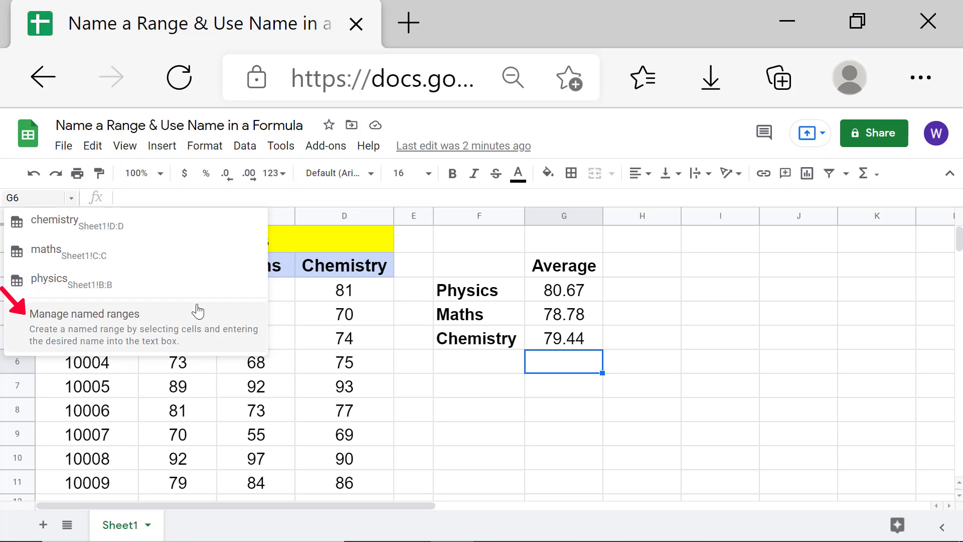
left_click(169, 323)
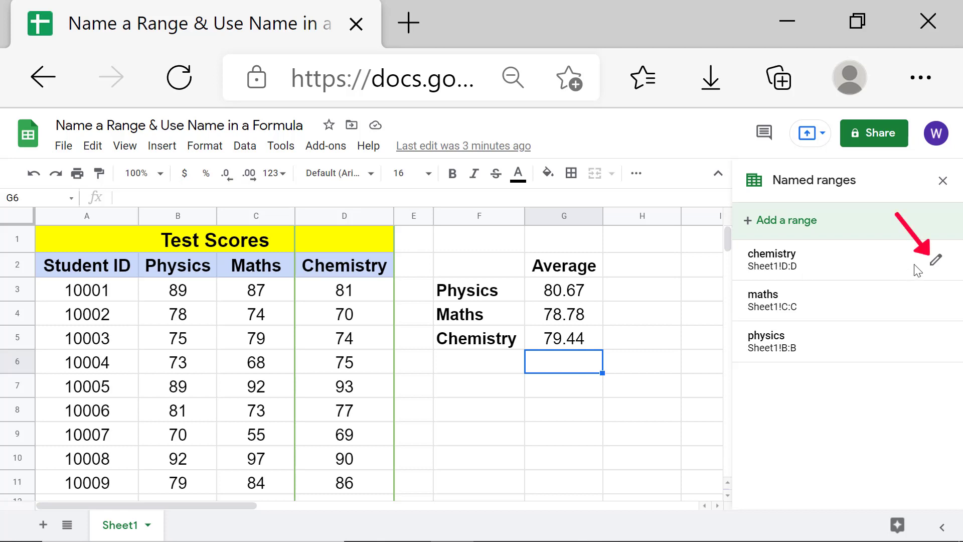
left_click(935, 259)
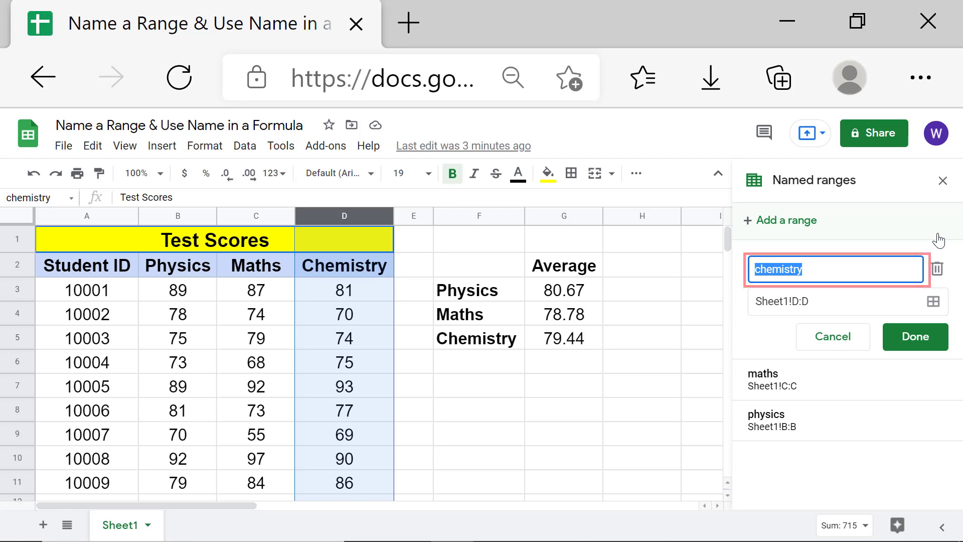
left_click(823, 269)
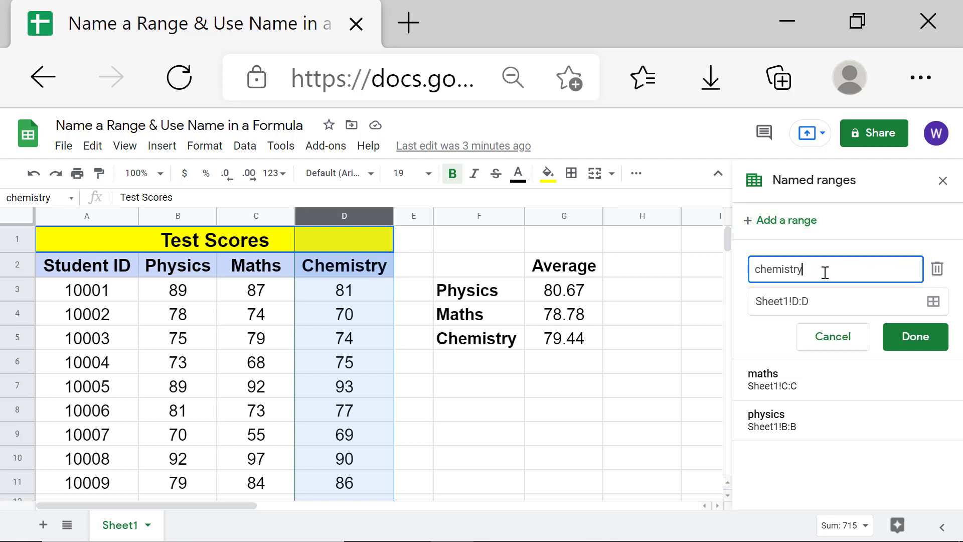
key("BackSpace")
type("y")
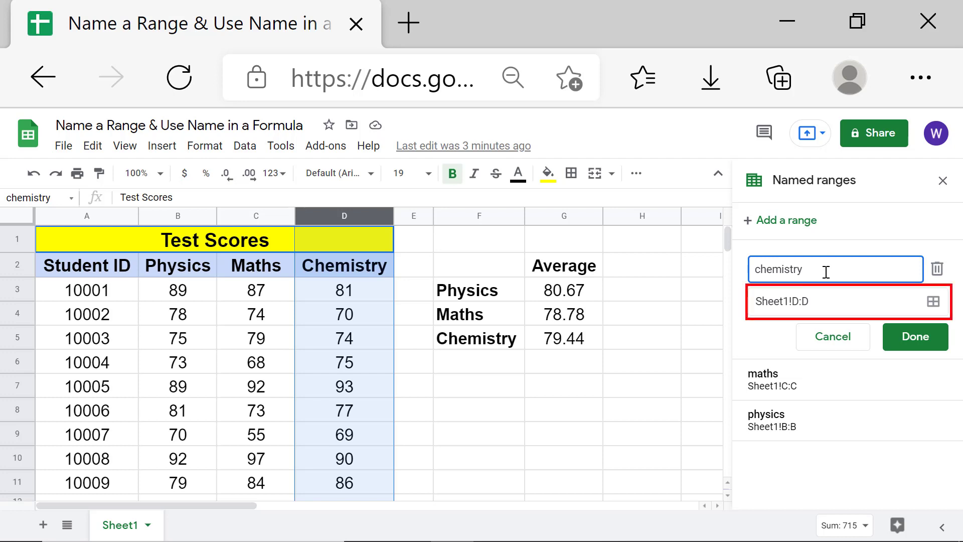
left_click(833, 304)
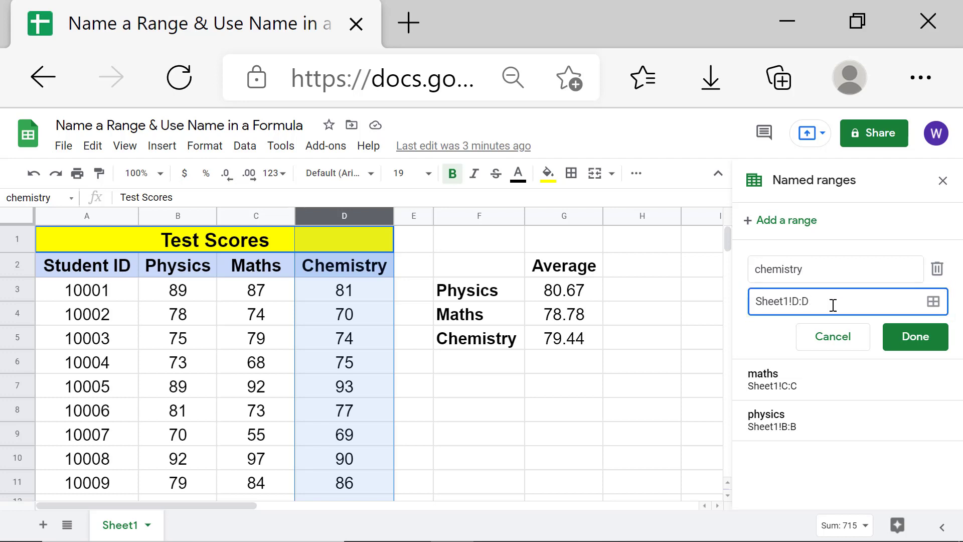
left_click(912, 335)
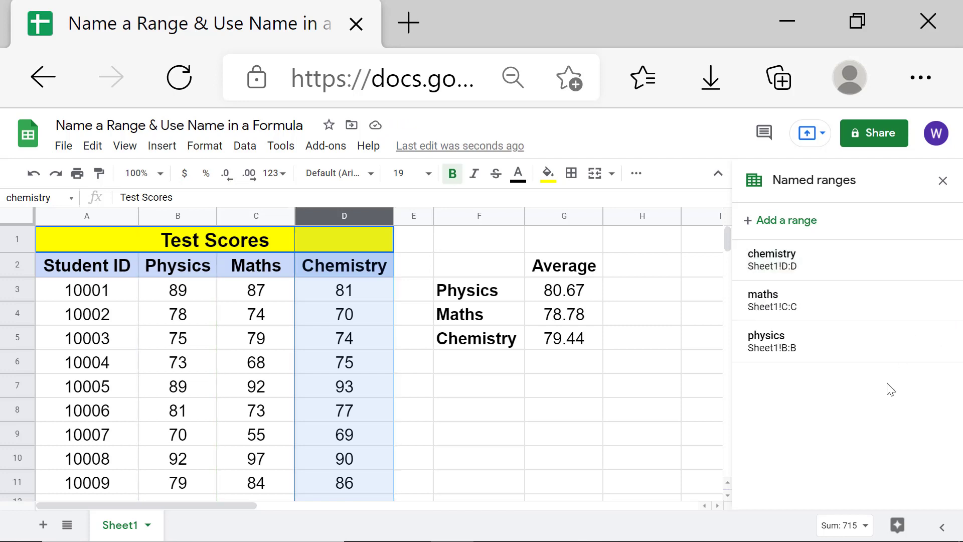
mouse_move(859, 267)
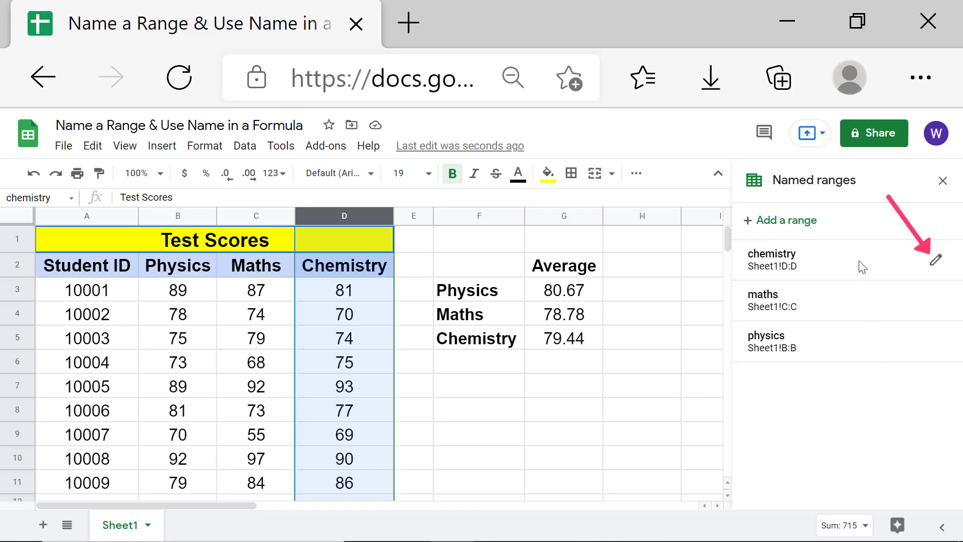
left_click(934, 261)
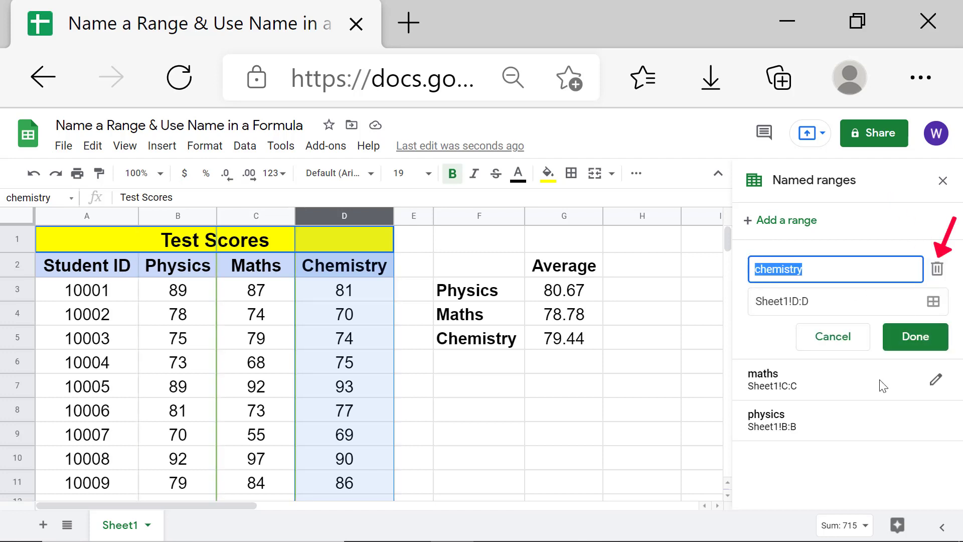
left_click(936, 270)
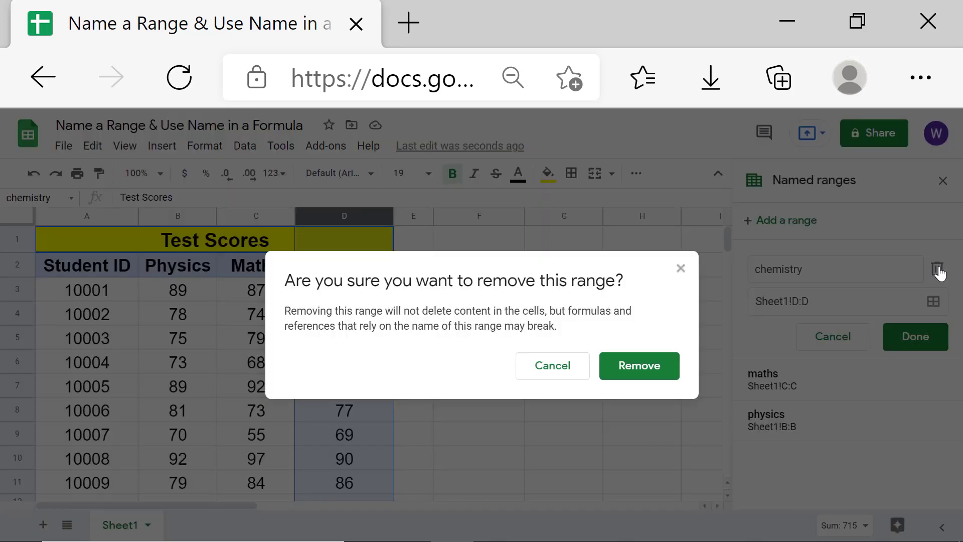
left_click(639, 366)
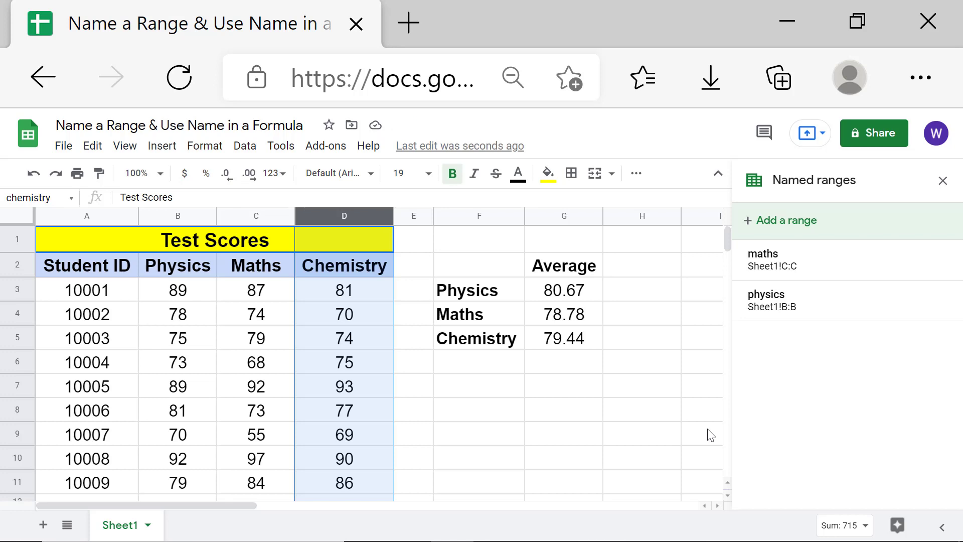
left_click(580, 368)
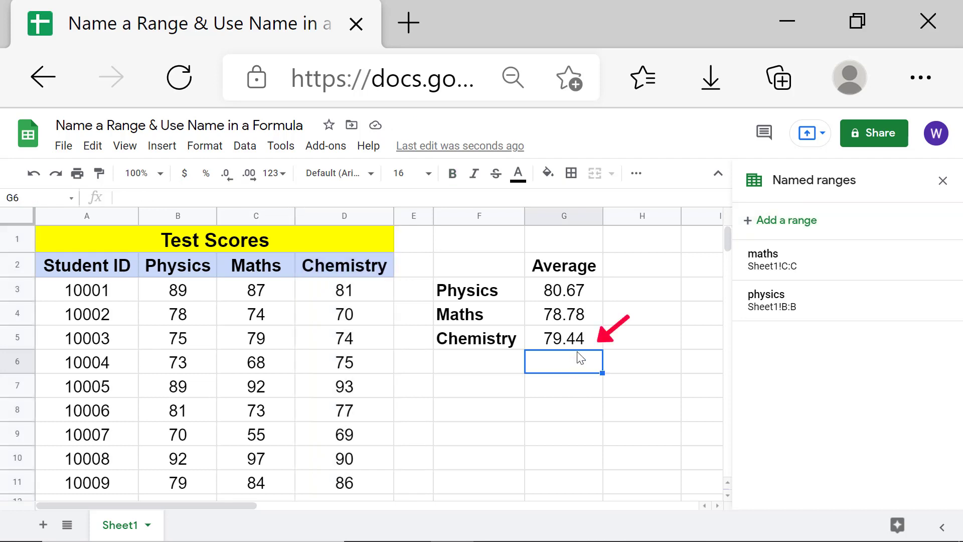
double_click(577, 343)
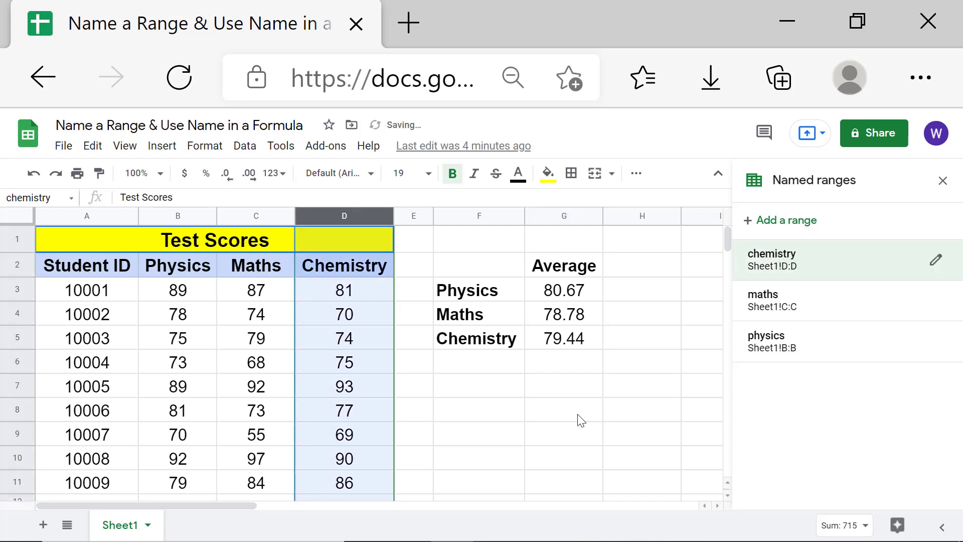
left_click(579, 432)
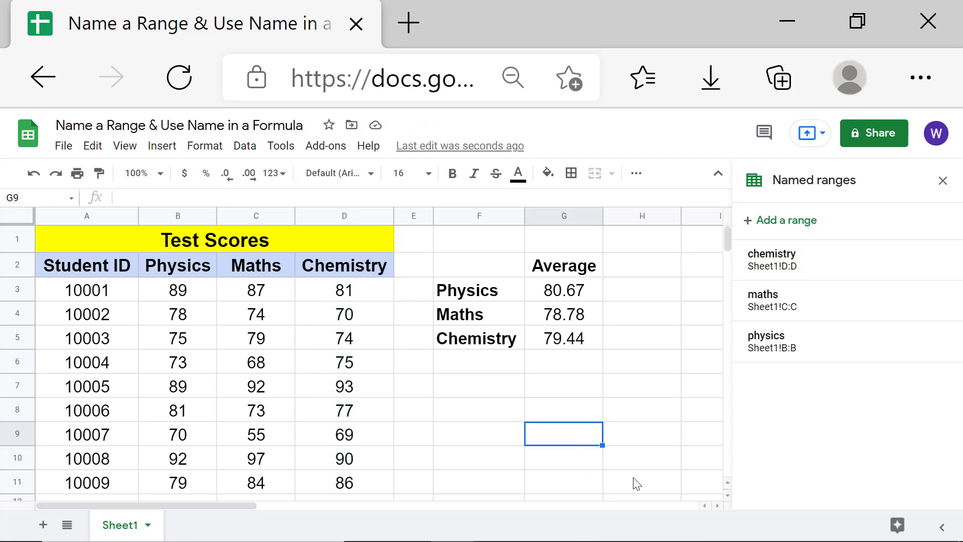